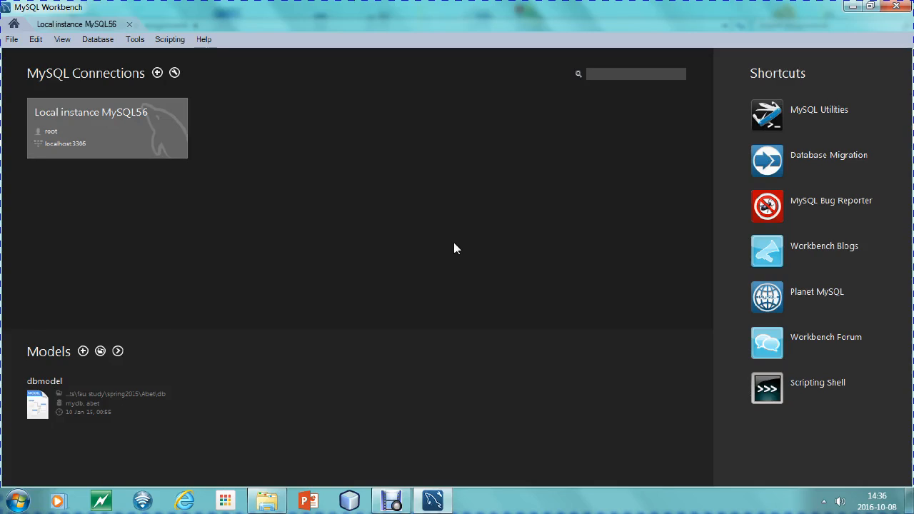
Check the SQL files in the assignments folder in File Explorer, and open the Local instance MySQL56 connection in MySQL Workbench
click(272, 500)
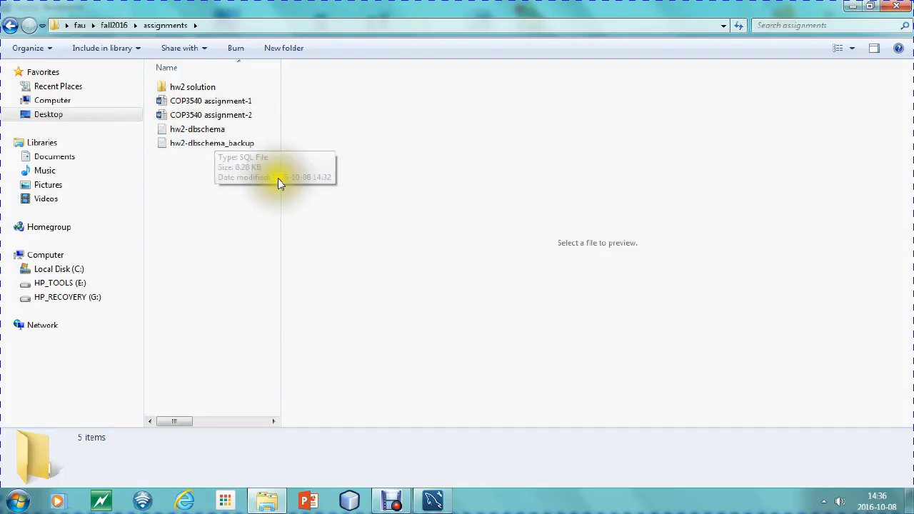
click(434, 500)
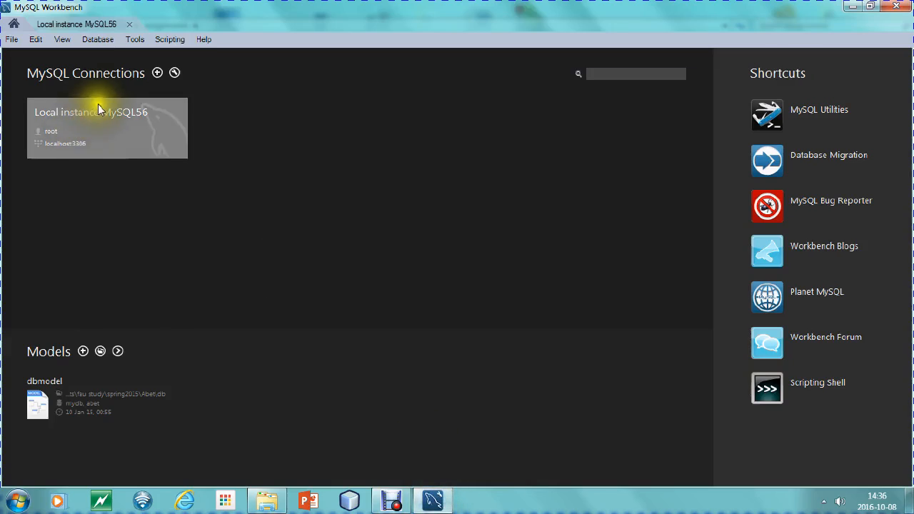
click(127, 128)
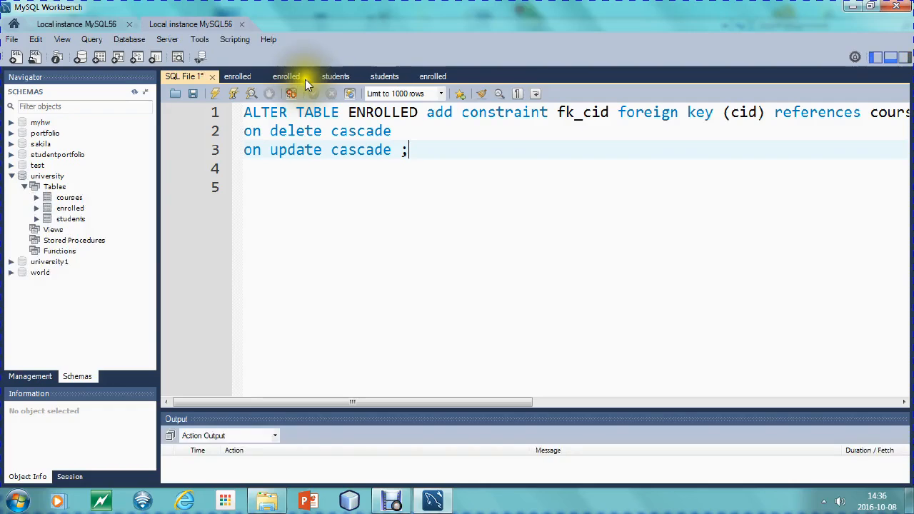
Close all the old SQL editor tabs in the connection, discarding their unsaved changes
right_click(311, 76)
click(349, 95)
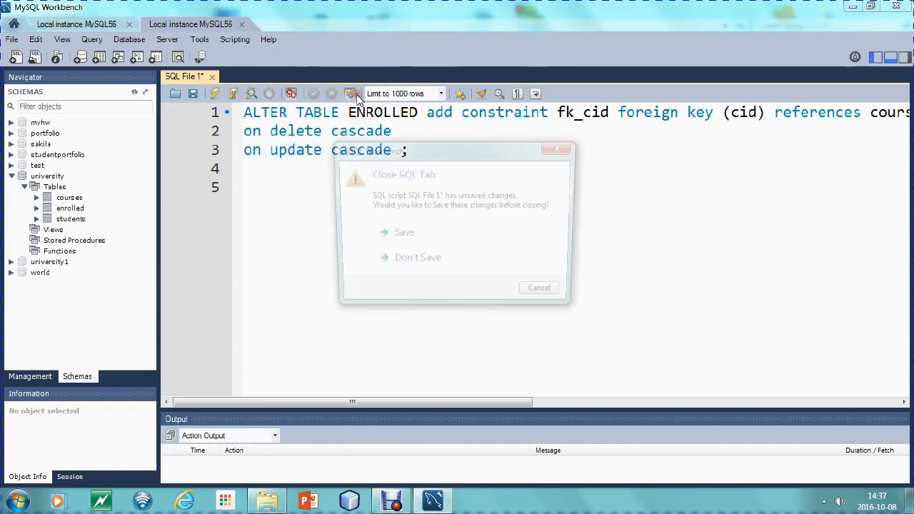
click(416, 265)
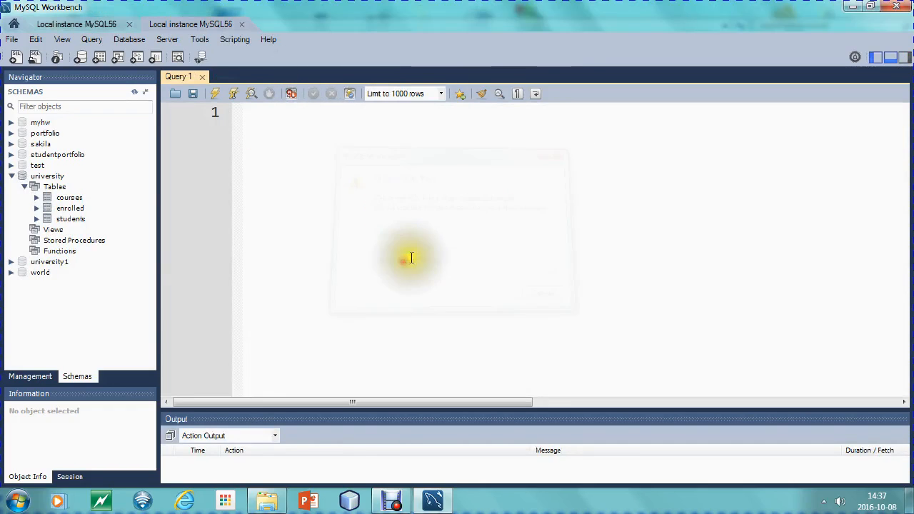
Check whether the database server is running on the Startup/Shutdown page
click(167, 39)
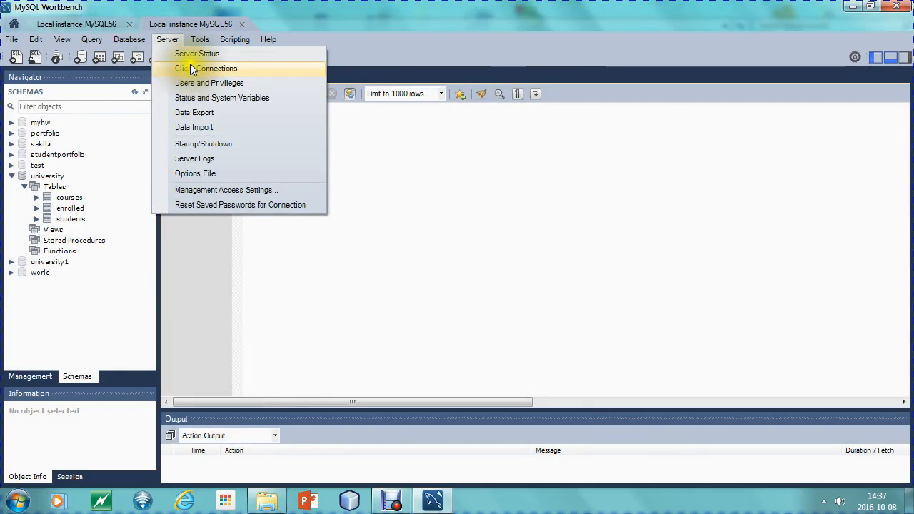
click(197, 145)
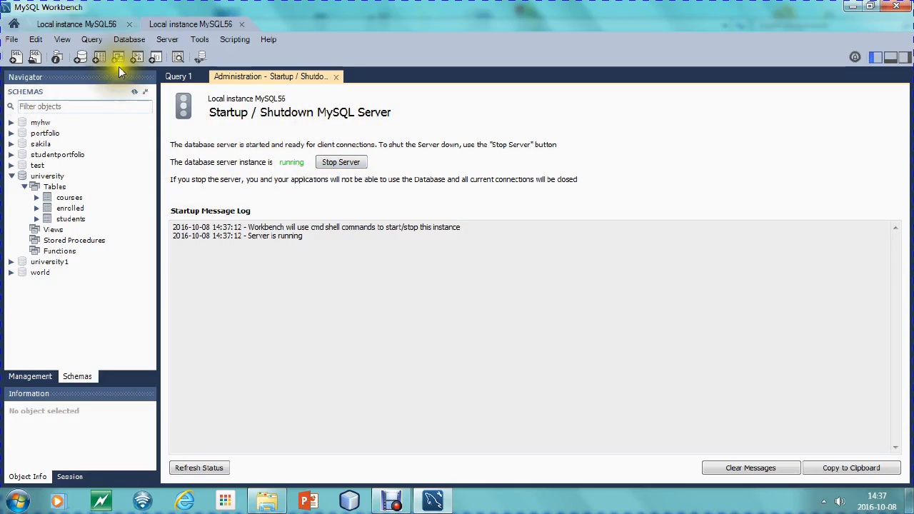
Open Data Import for the server and set it to import from a self-contained file
click(169, 41)
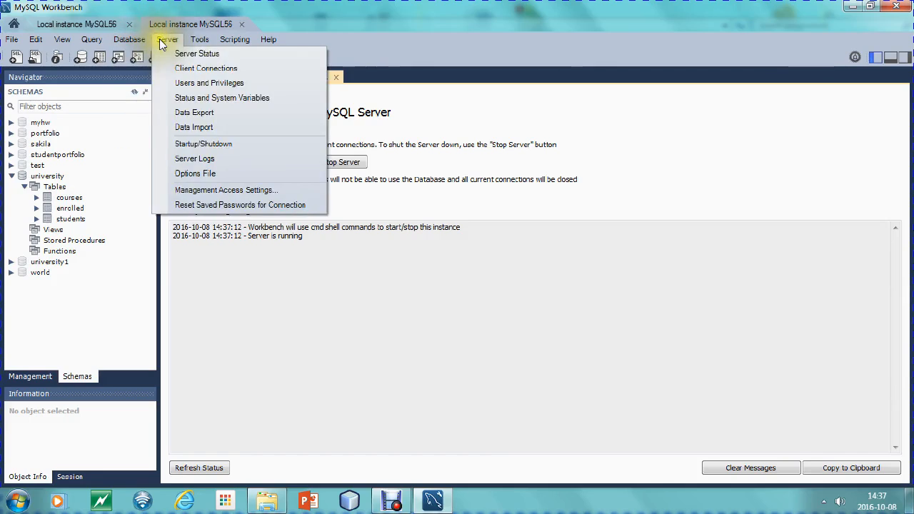
mouse_move(19, 42)
mouse_move(168, 40)
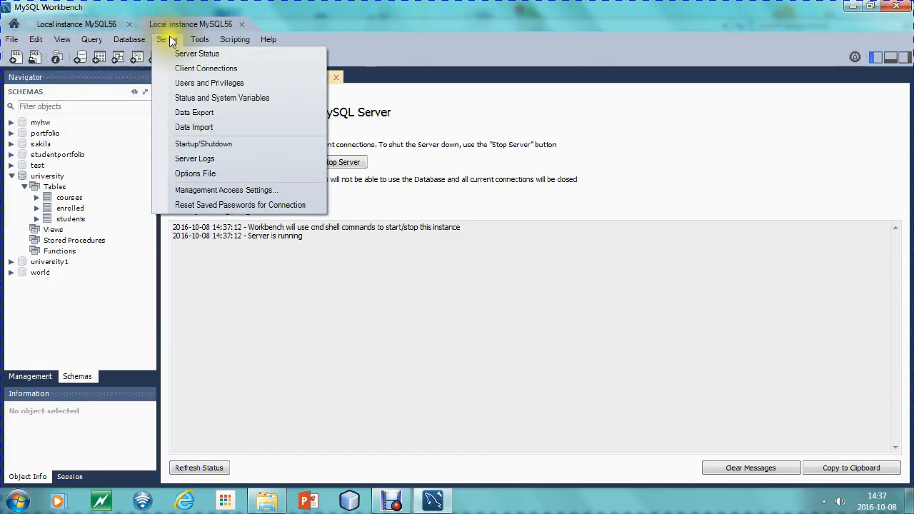
click(201, 130)
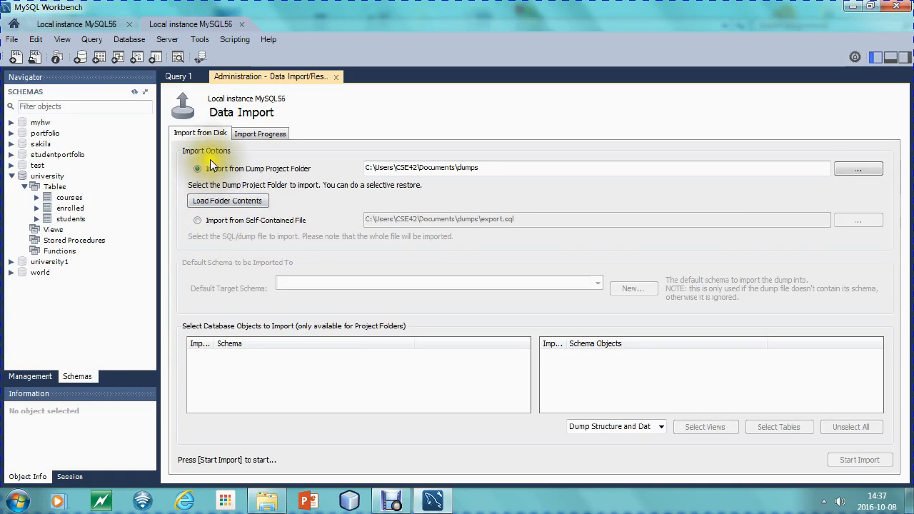
click(198, 220)
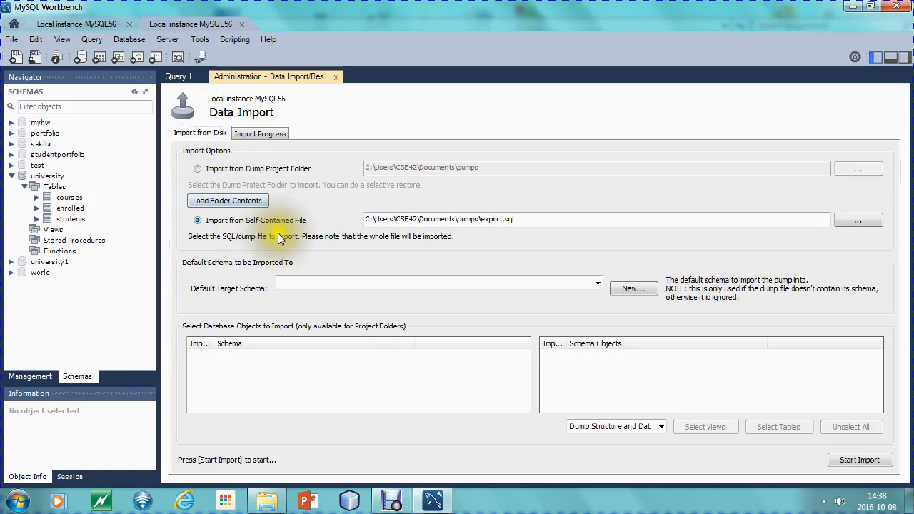
Browse for the import file and open the fau folder on the Desktop
click(860, 222)
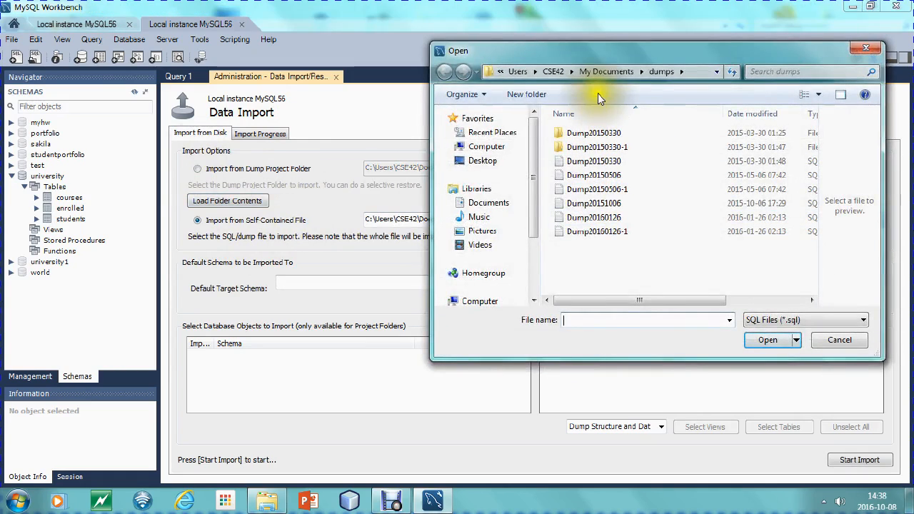
click(482, 160)
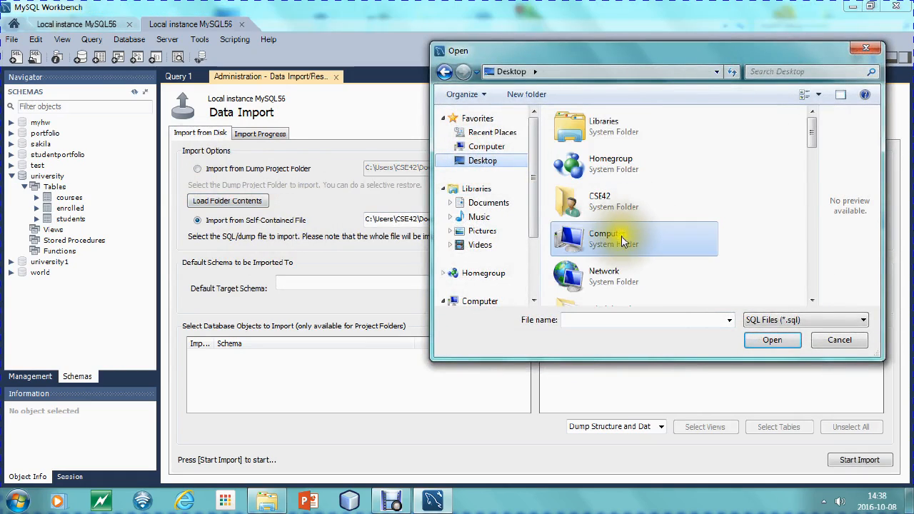
scroll(740, 223, down, 2)
click(742, 217)
scroll(742, 218, down, 5)
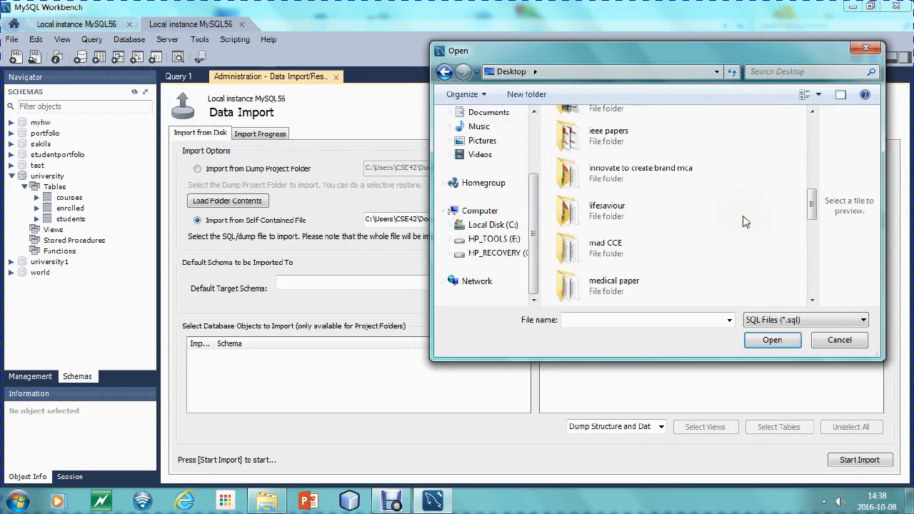
scroll(742, 222, up, 10)
scroll(742, 222, down, 10)
scroll(743, 222, down, 3)
scroll(744, 222, up, 12)
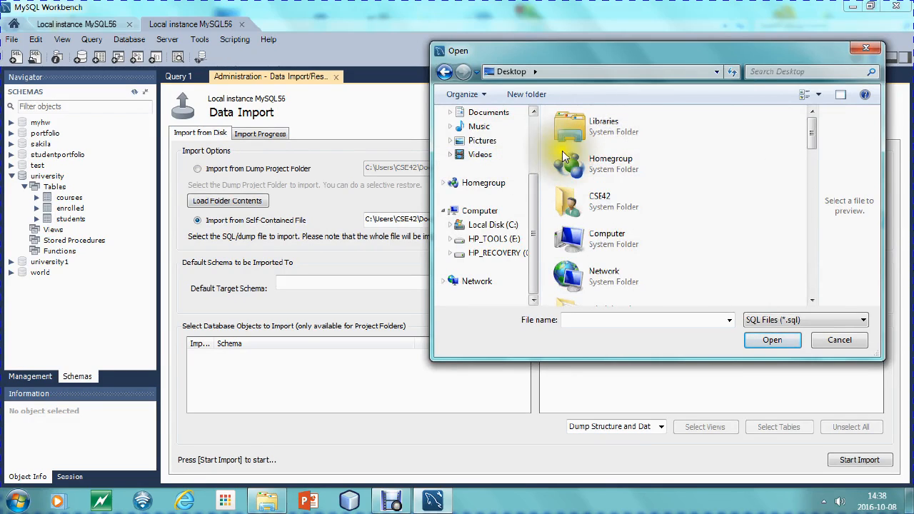
drag(812, 136, 816, 191)
click(611, 164)
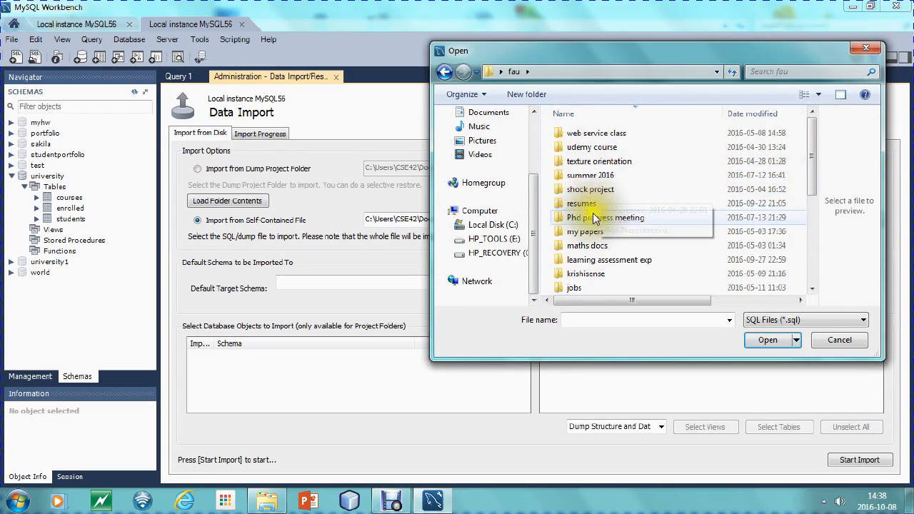
Choose the hw2-dbschema SQL file from the fall2016\assignments folder as the file to import
scroll(596, 257, down, 1)
scroll(599, 251, down, 2)
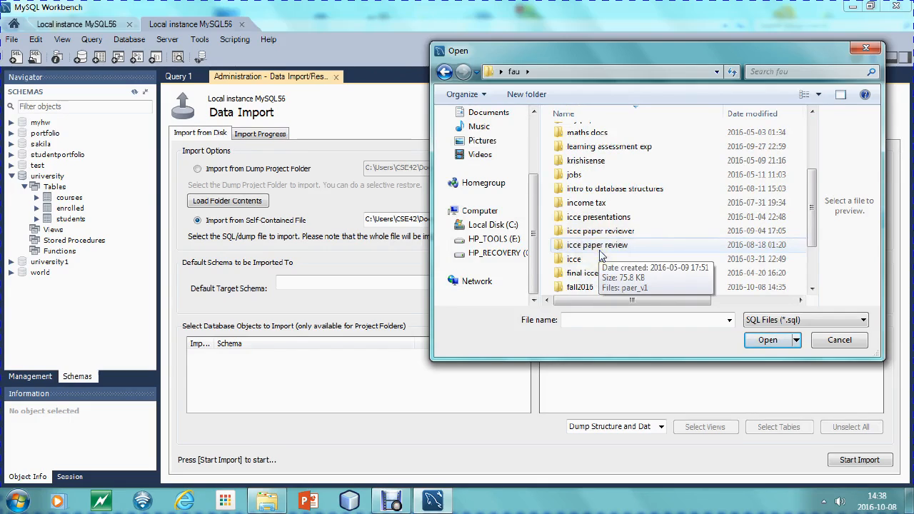
double_click(596, 286)
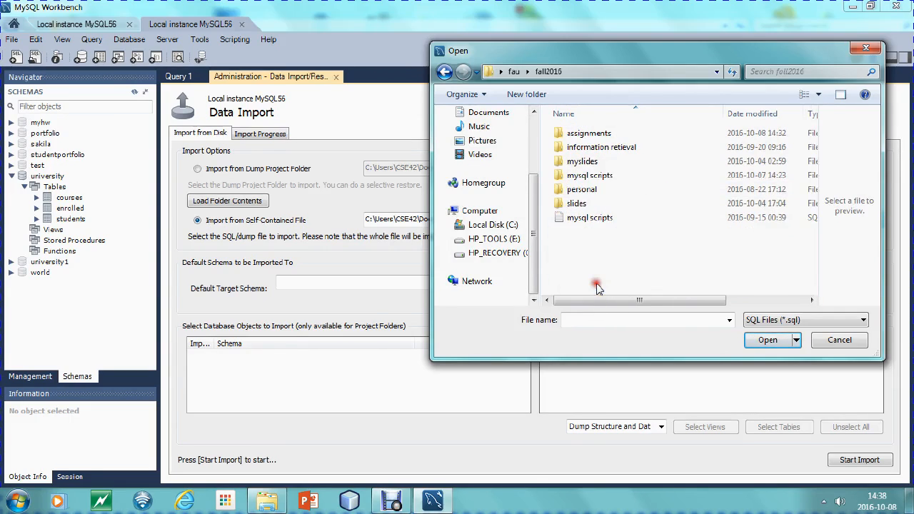
double_click(604, 137)
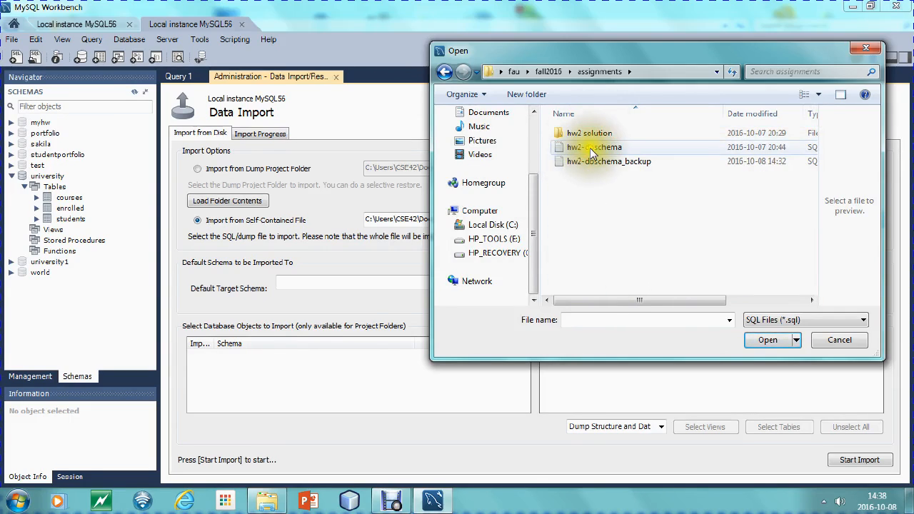
click(585, 148)
click(768, 341)
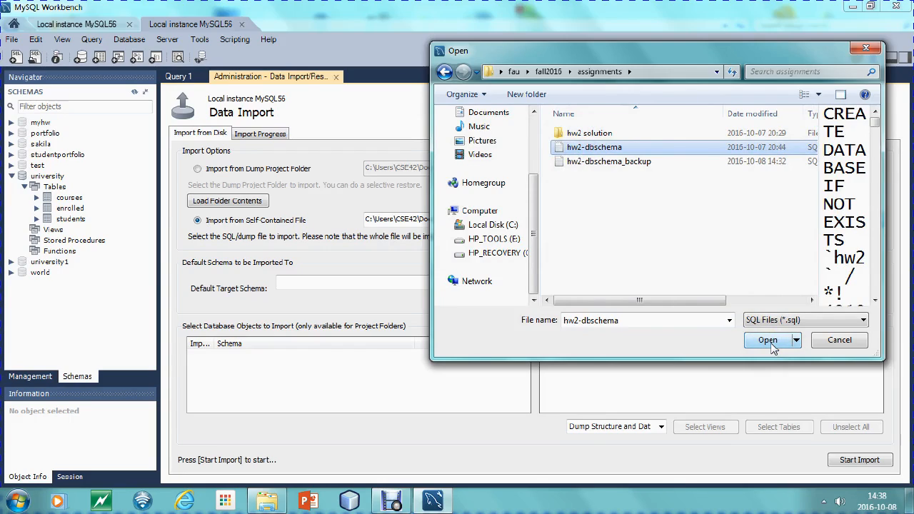
click(769, 343)
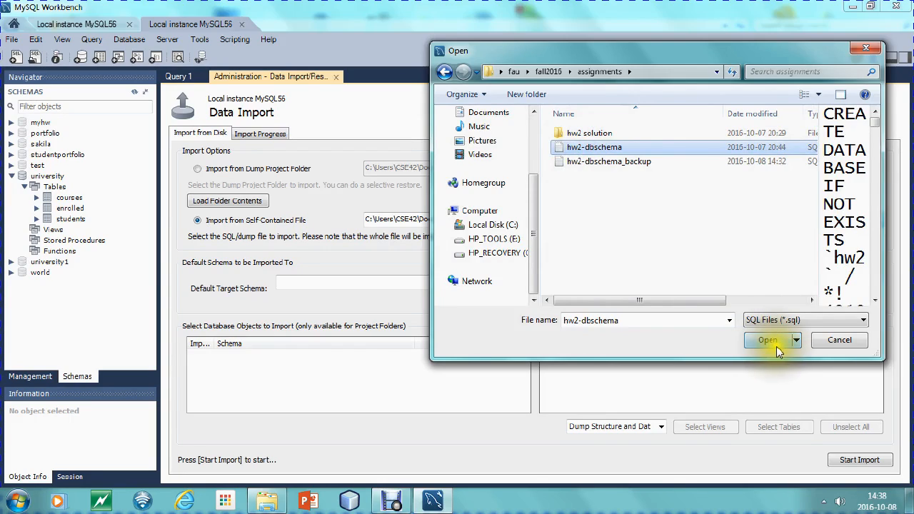
click(779, 343)
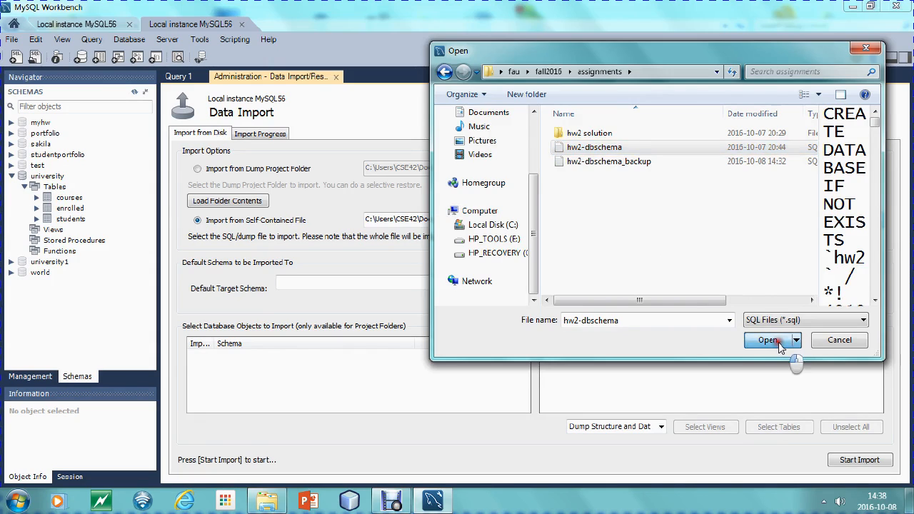
click(779, 343)
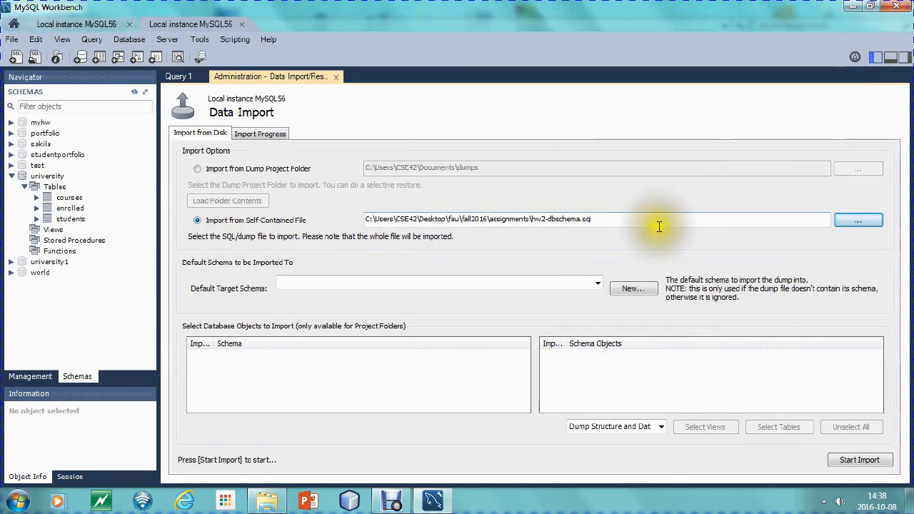
drag(652, 224, 351, 218)
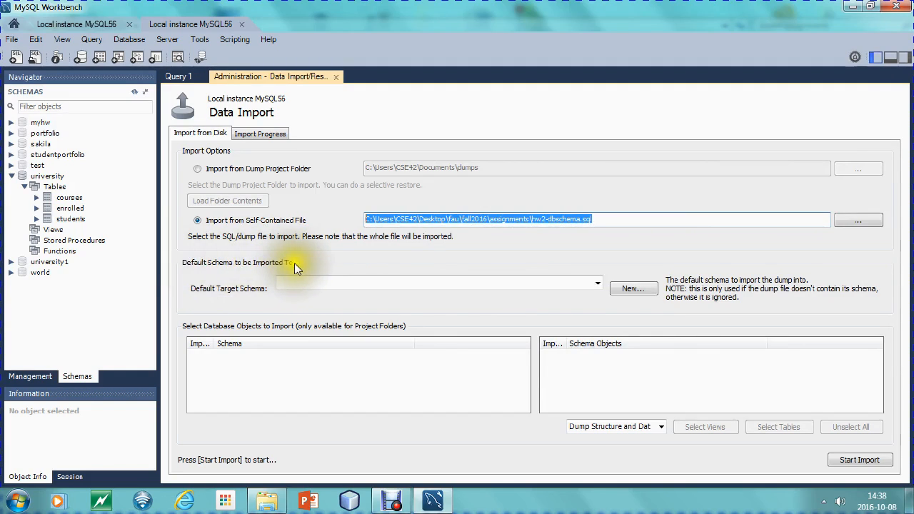
click(598, 285)
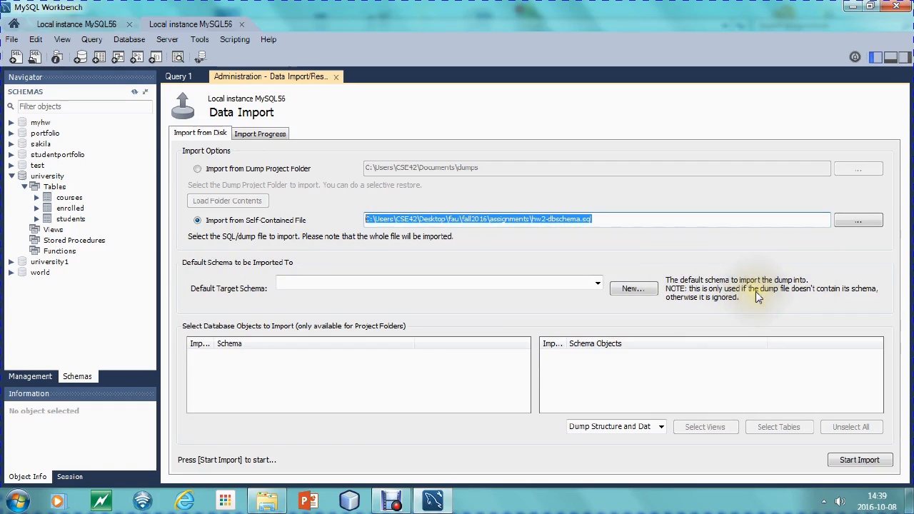
click(632, 221)
drag(632, 221, 543, 220)
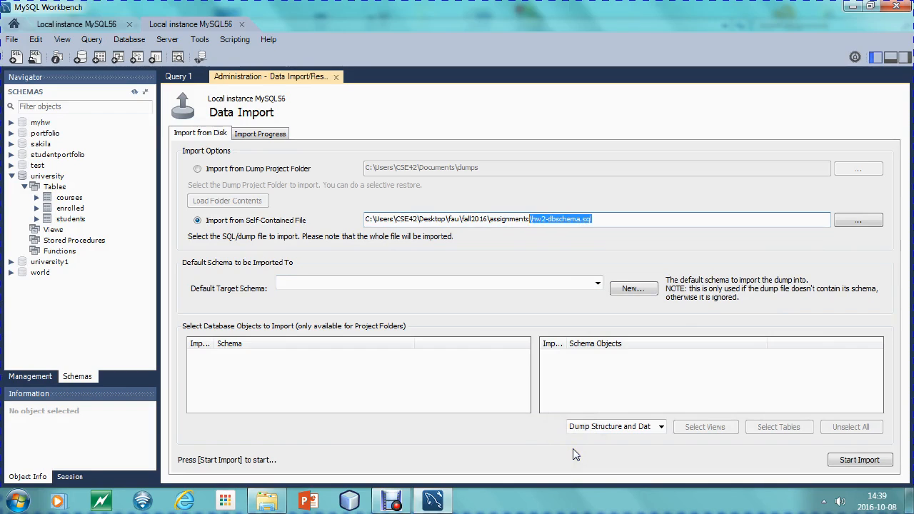
Import the hw2-dbschema file with the Dump Structure and Data option and review the import log
click(660, 428)
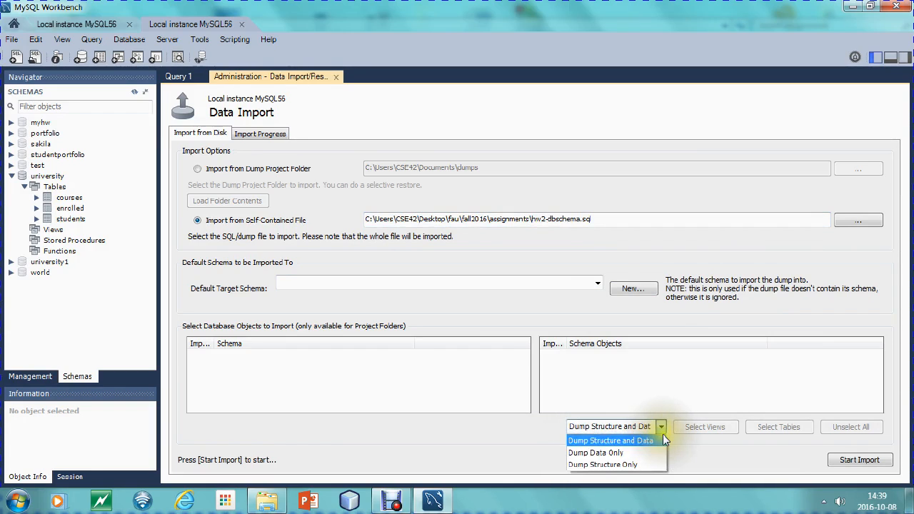
click(613, 441)
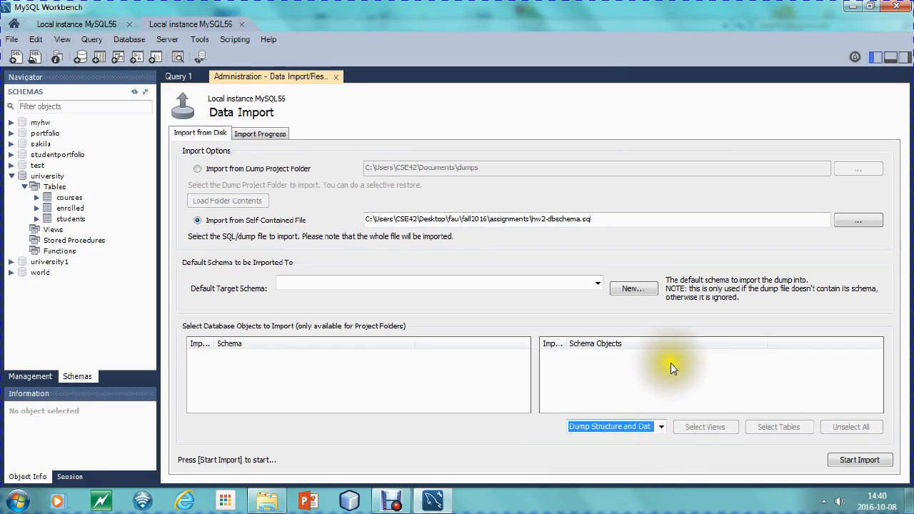
click(864, 461)
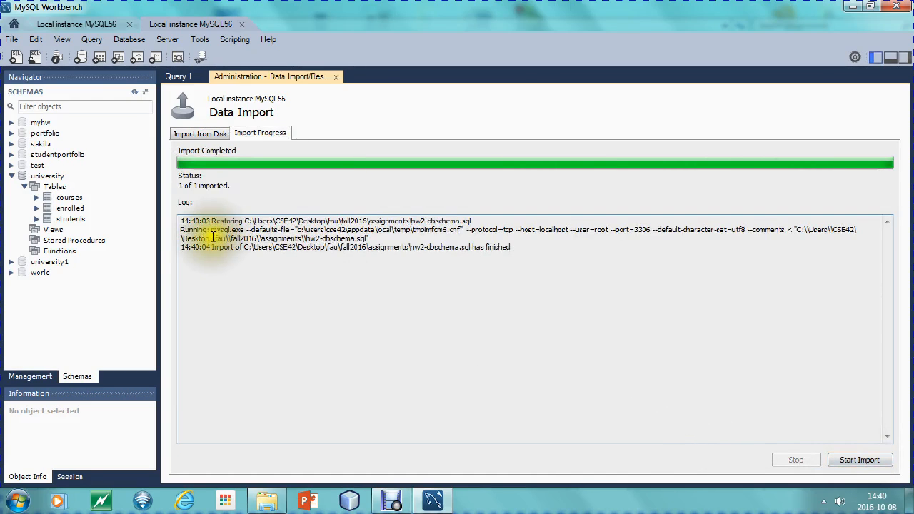
drag(514, 248, 329, 255)
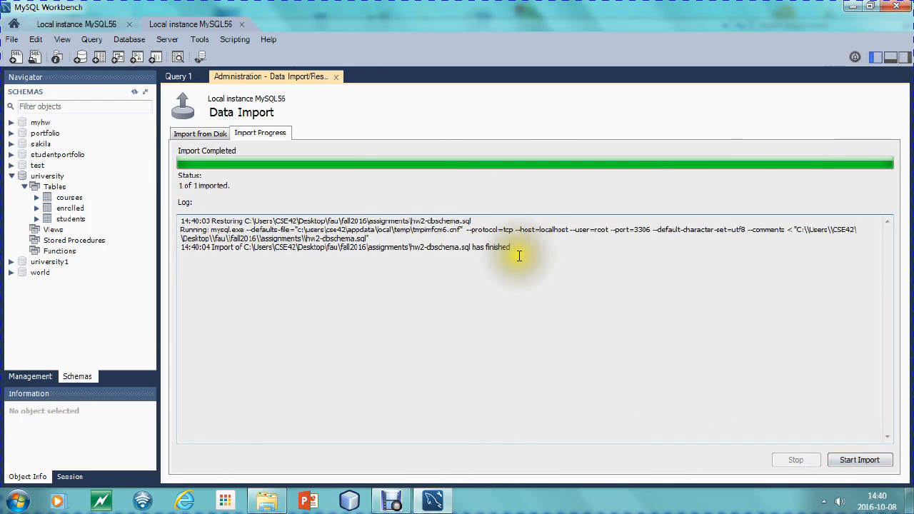
drag(515, 249, 179, 256)
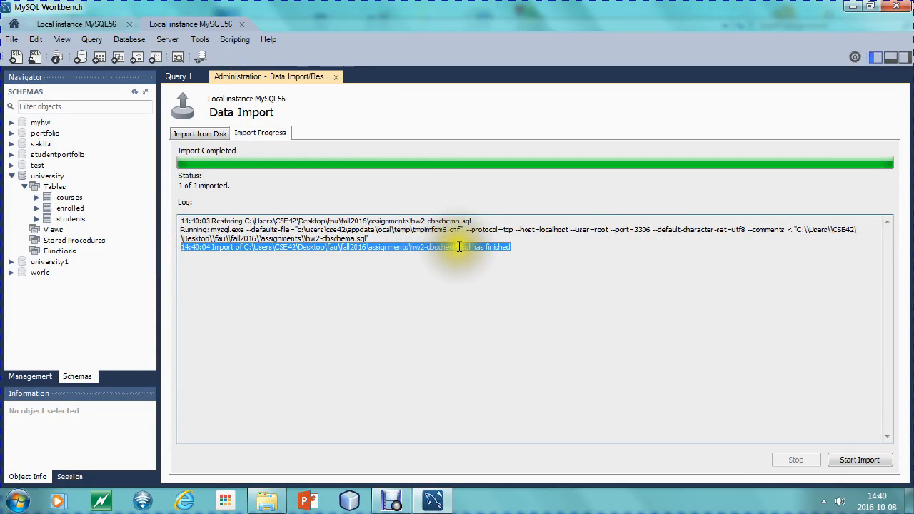
click(512, 247)
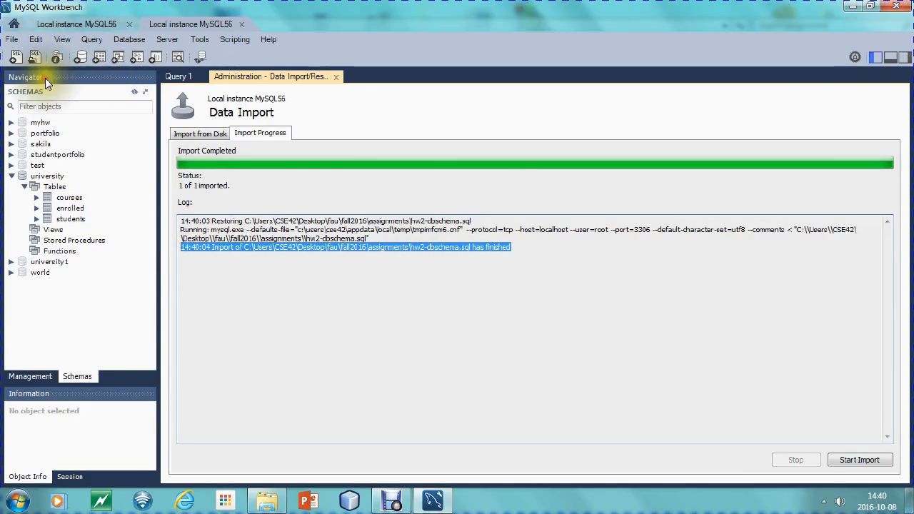
Refresh the schema list and expand the hw2 schema to list its tables
click(135, 92)
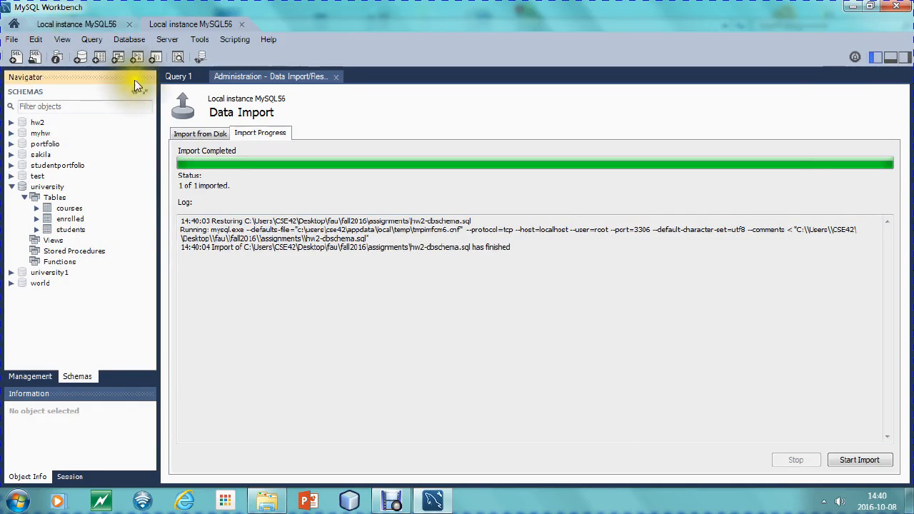
click(12, 123)
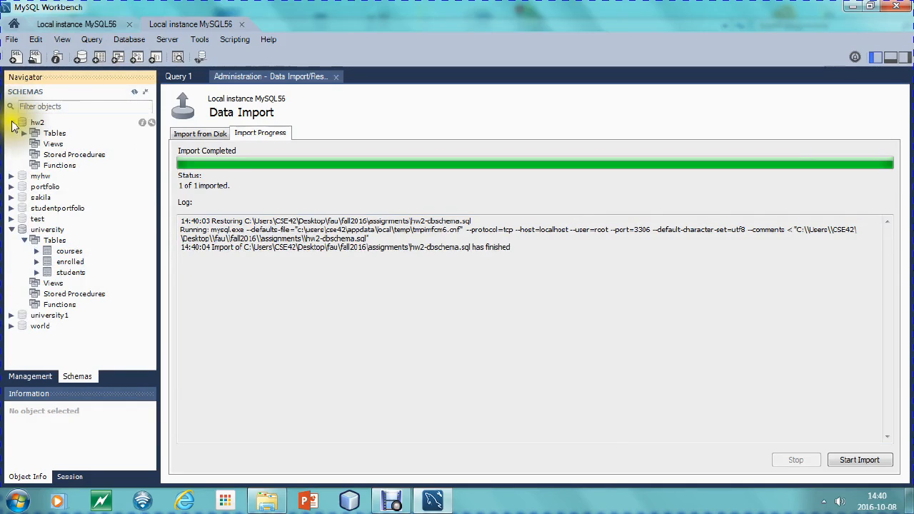
click(25, 133)
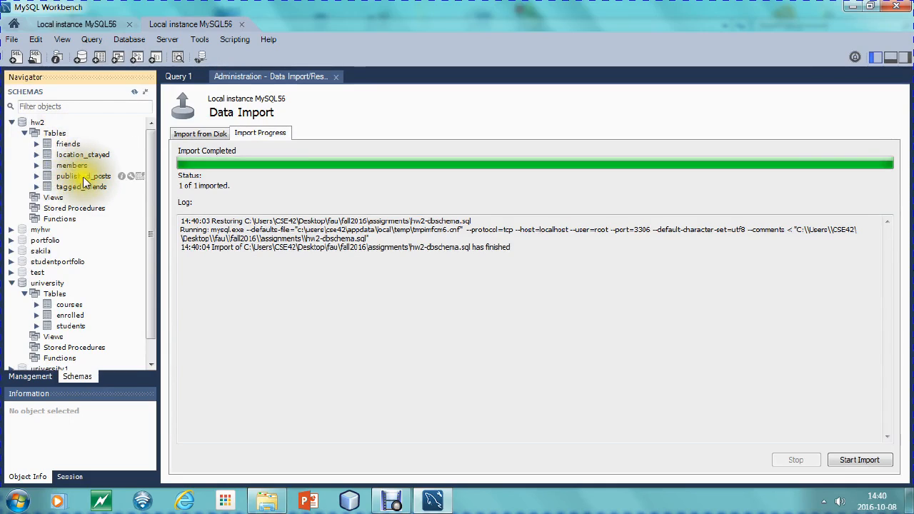
Show all rows of the hw2 members table and enlarge the result grid to view them
click(132, 165)
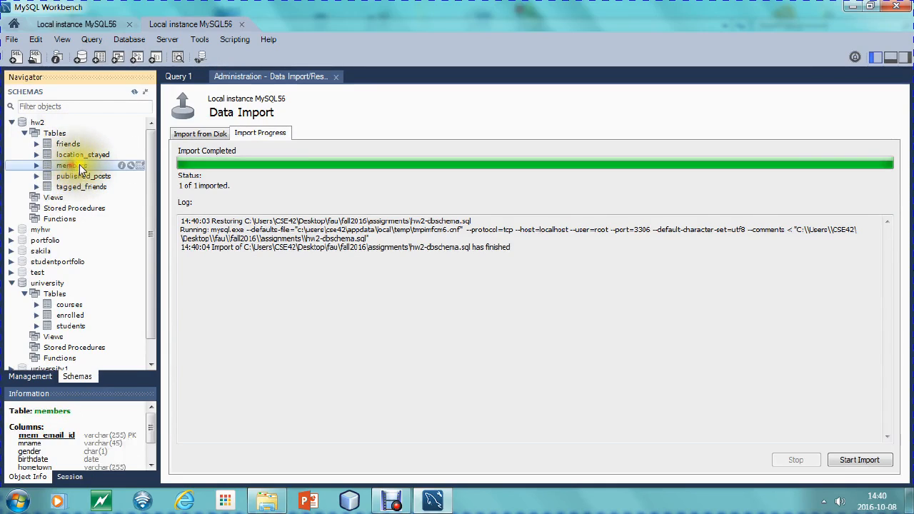
double_click(142, 165)
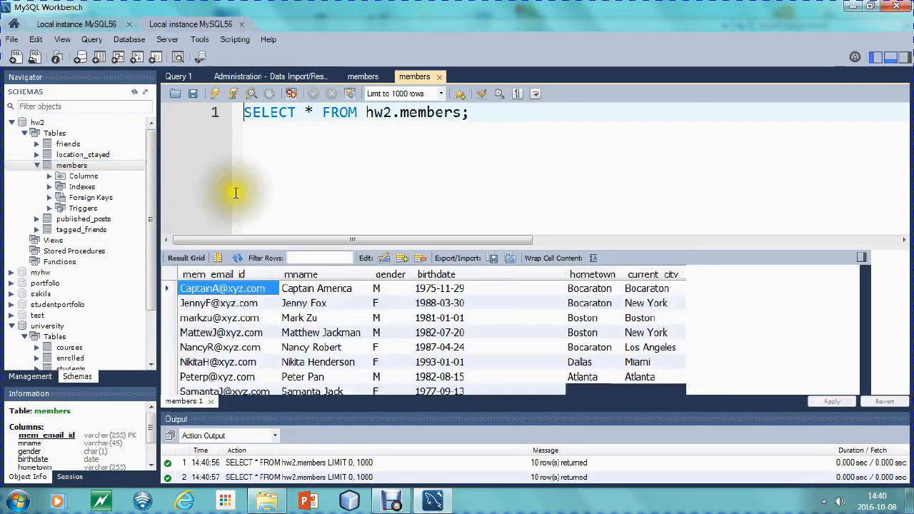
drag(446, 245, 452, 180)
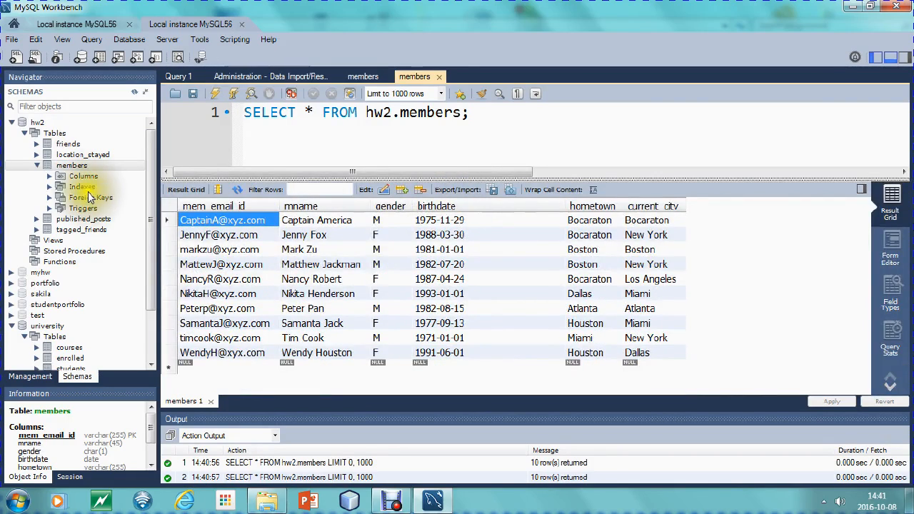
Collapse the members table in the schema tree and close the second Local instance MySQL56 connection
click(37, 165)
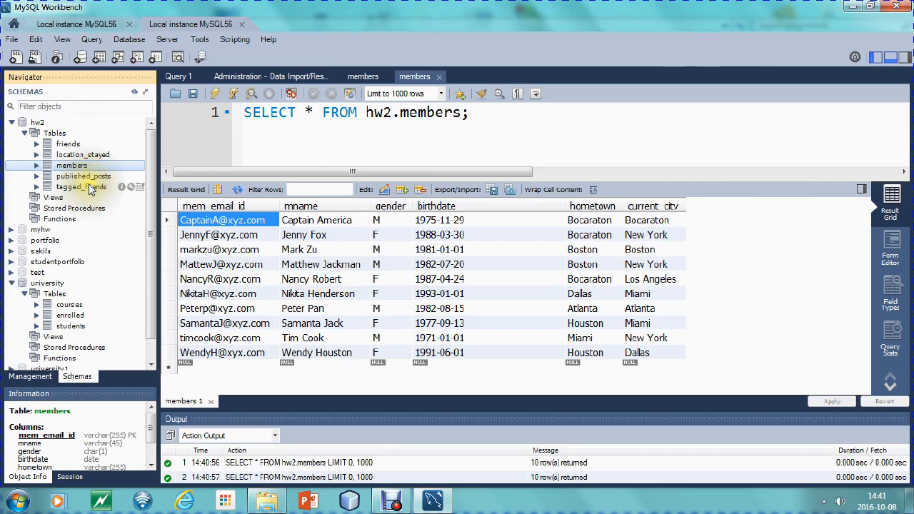
click(241, 24)
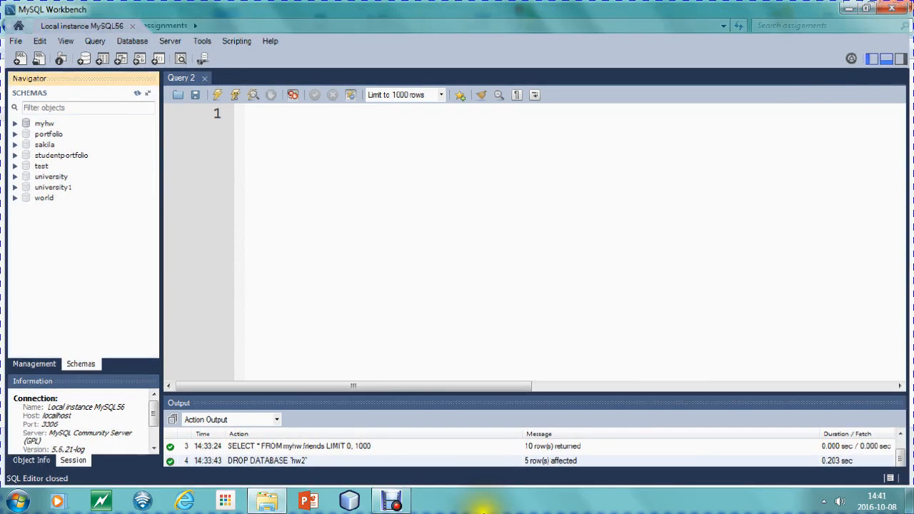